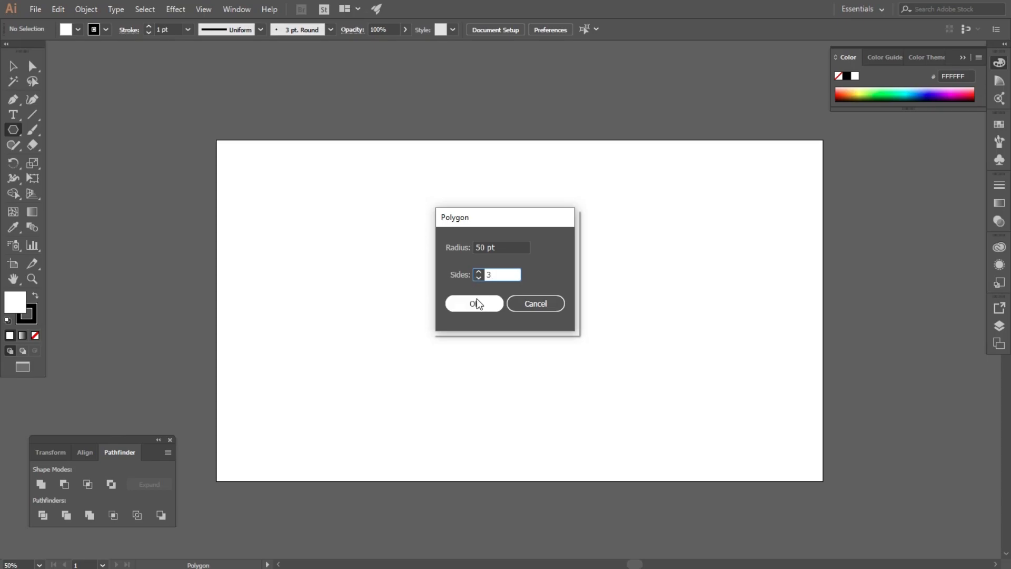
Create a three-sided polygon with a 50 pt radius and enlarge it proportionally from its centre.
left_click(12, 66)
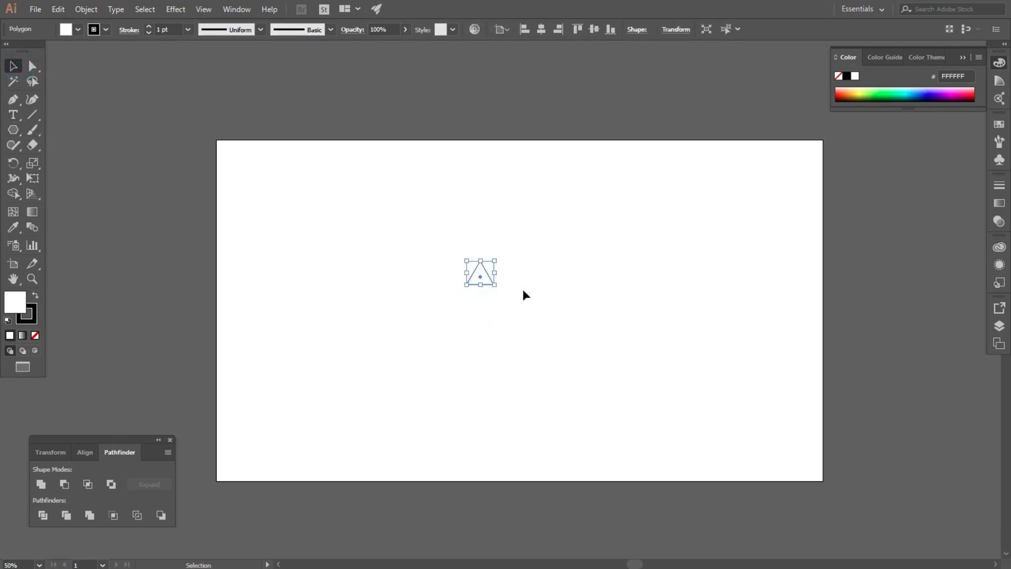
left_click_drag(495, 285, 558, 355)
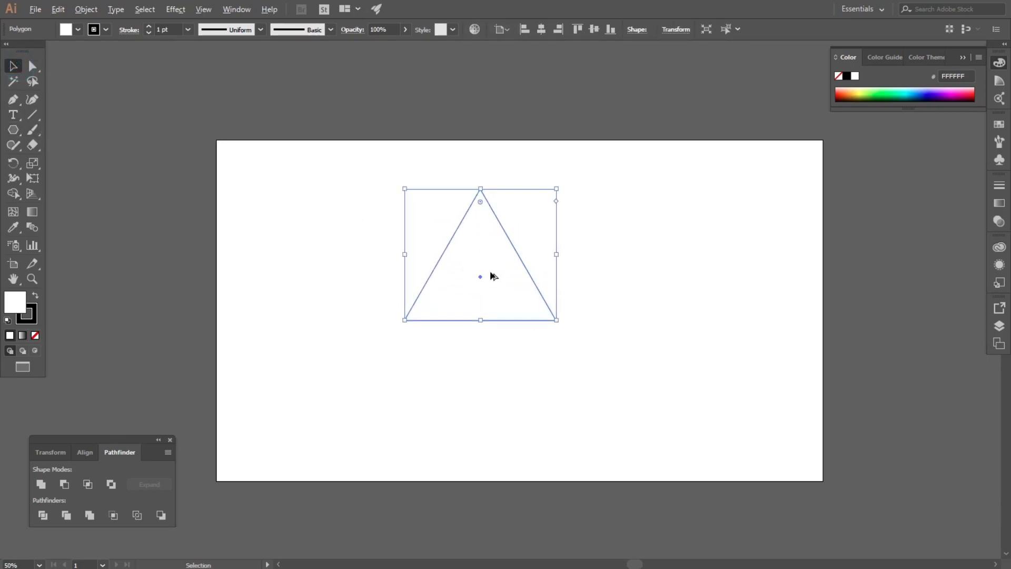
scroll(492, 277, "up", 1)
left_click_drag(513, 221, 545, 271)
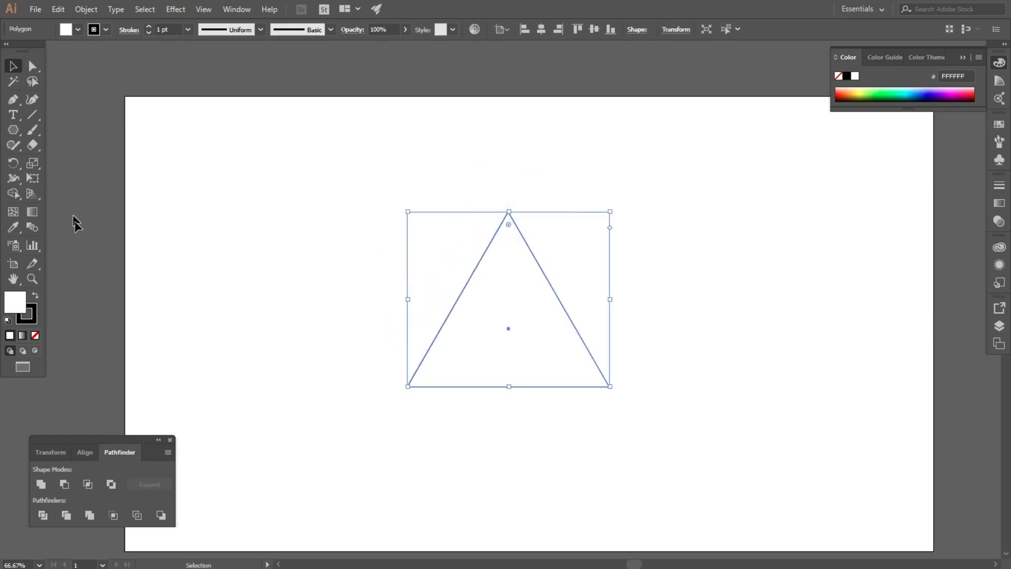
Swap the triangle's fill and stroke so the fill is black, and remove the stroke.
left_click(35, 297)
left_click(29, 316)
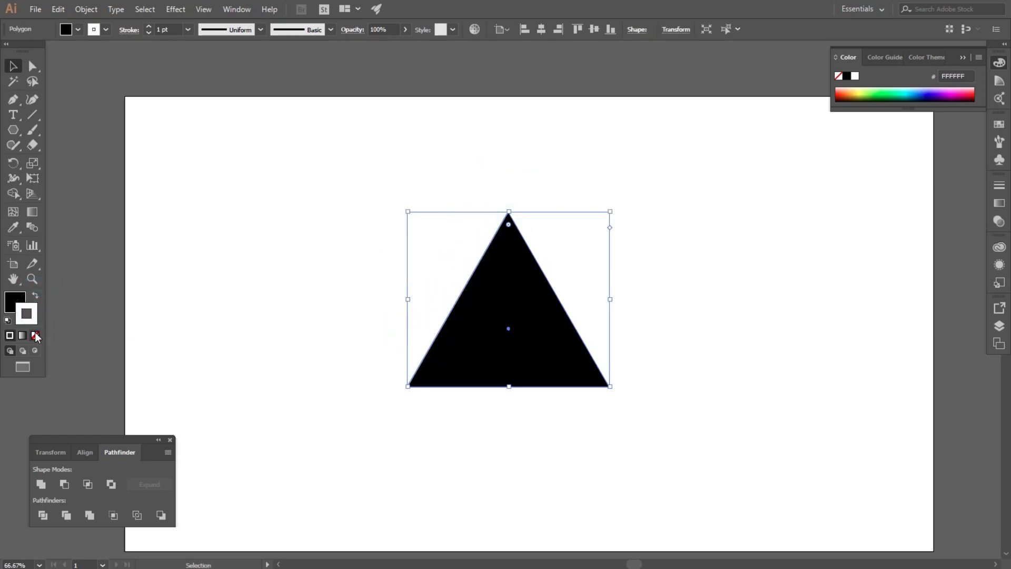
left_click(35, 335)
left_click(16, 298)
left_click(273, 254)
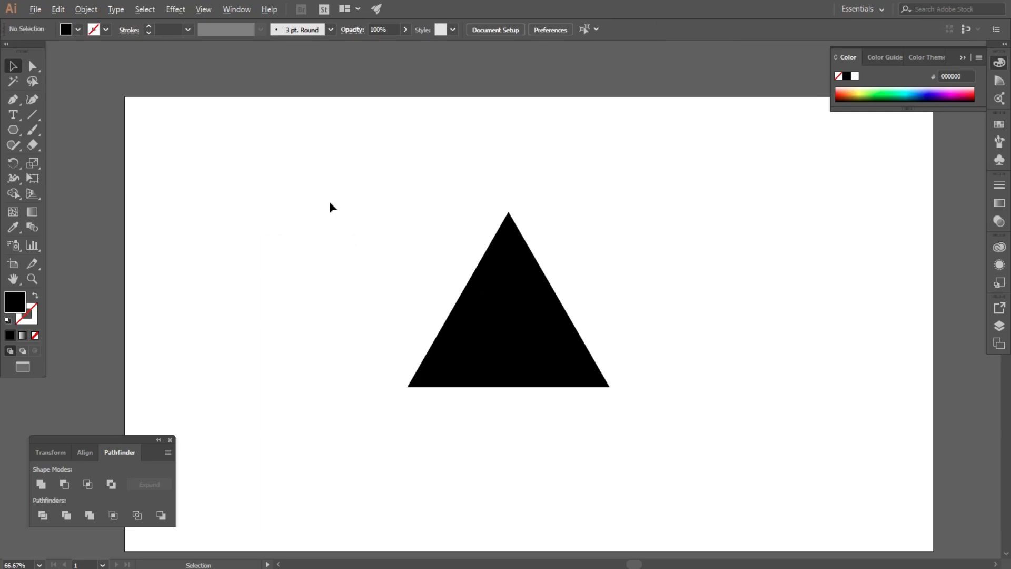
Draw a long, thin black horizontal rectangle above the triangle, extending past both of its sides.
scroll(330, 201, "down", 1)
left_click_drag(471, 292, 465, 310)
left_click(580, 270)
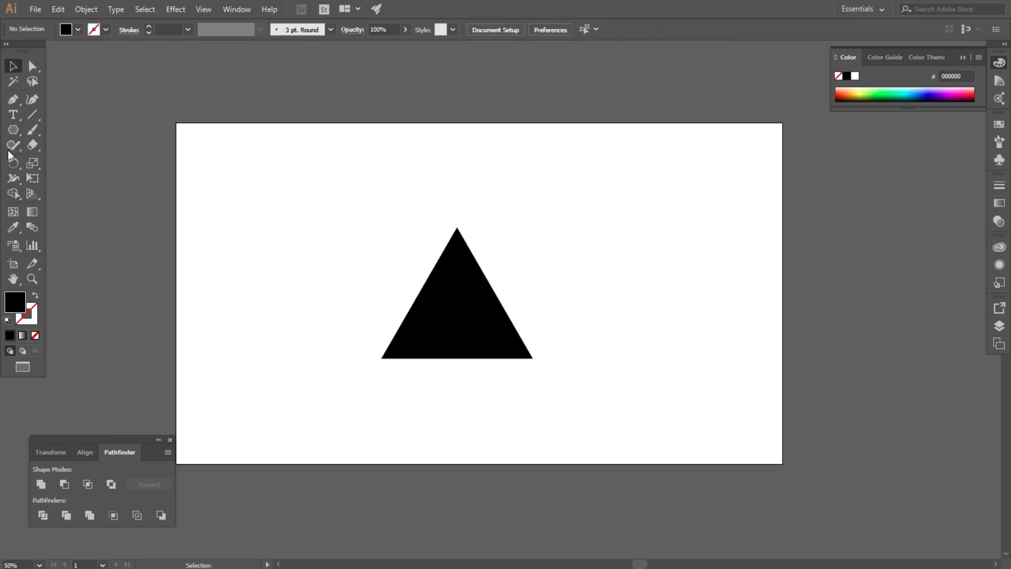
left_click_drag(15, 135, 67, 131)
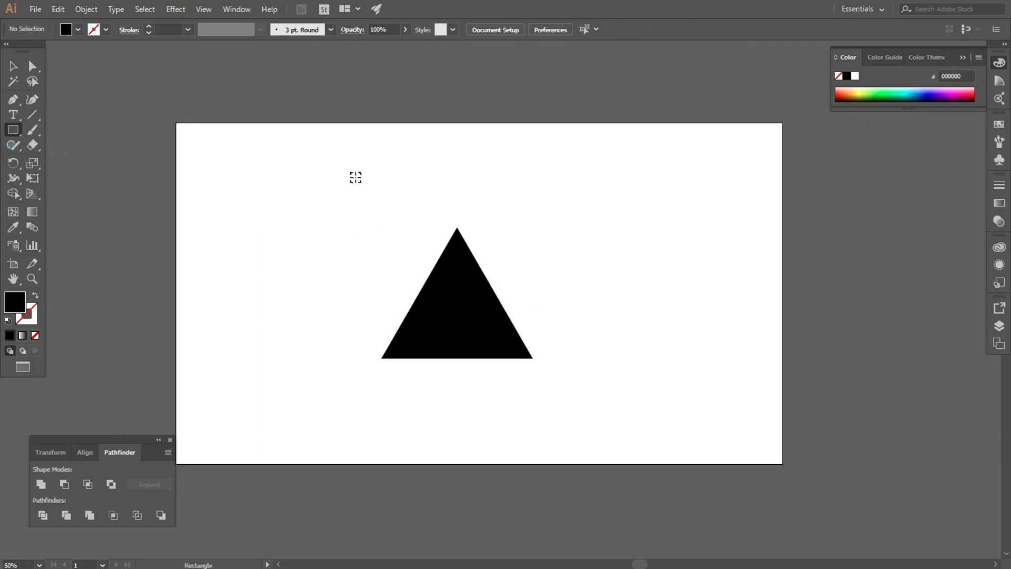
scroll(355, 176, "up", 2)
left_click_drag(204, 130, 919, 147)
left_click(205, 216)
scroll(206, 215, "down", 1)
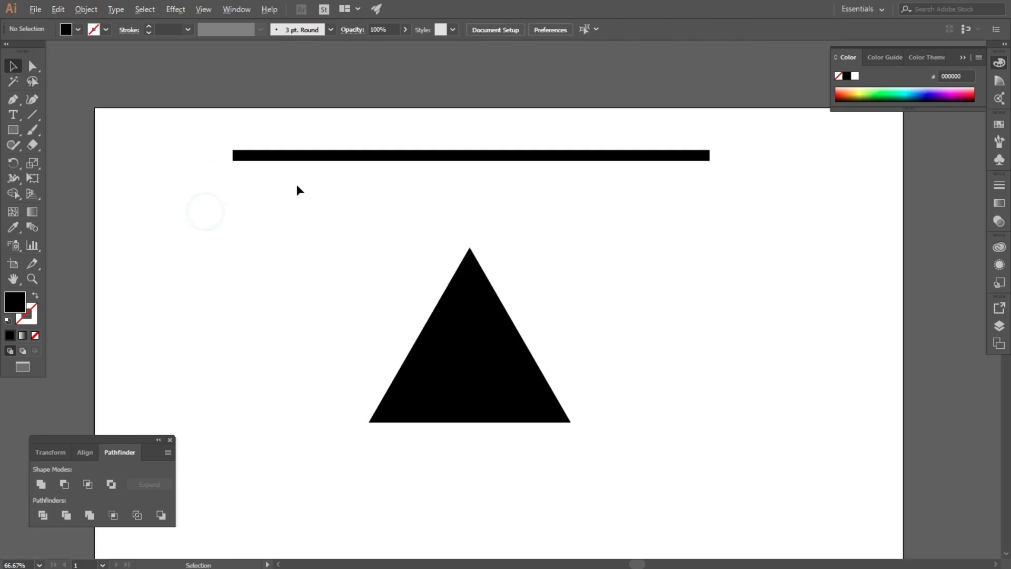
Move the thin bar onto the triangle's base and place a duplicate of it directly above, edge to edge.
left_click_drag(343, 159, 370, 420)
left_click(326, 411)
scroll(277, 428, "up", 2)
left_click_drag(280, 413, 280, 388)
scroll(277, 340, "down", 1)
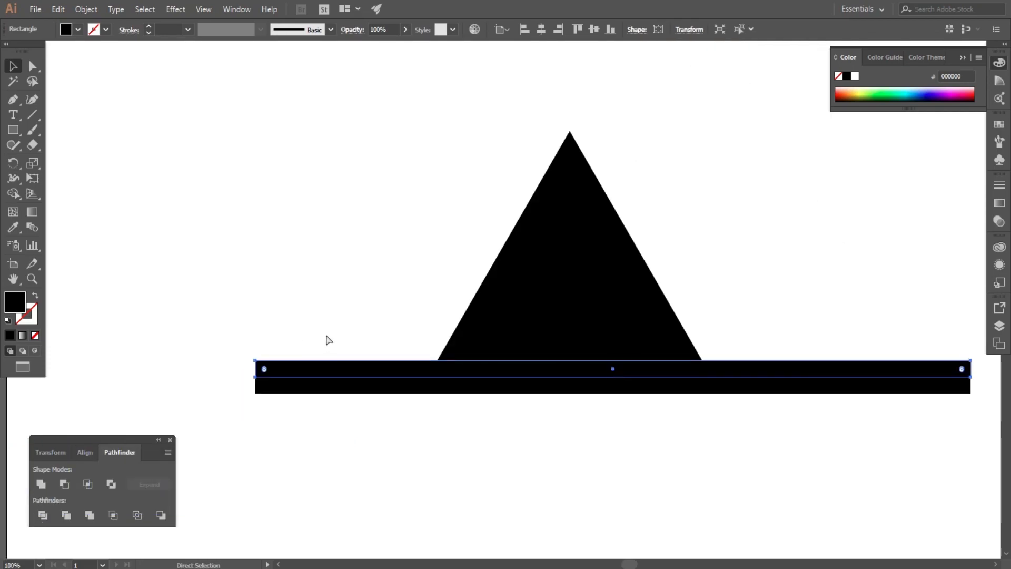
Repeat the duplication upward until 11 bars are stacked over the triangle.
key("ctrl+d")
key("ctrl+d")
key("ctrl+d")
key("ctrl+d")
key("ctrl+d")
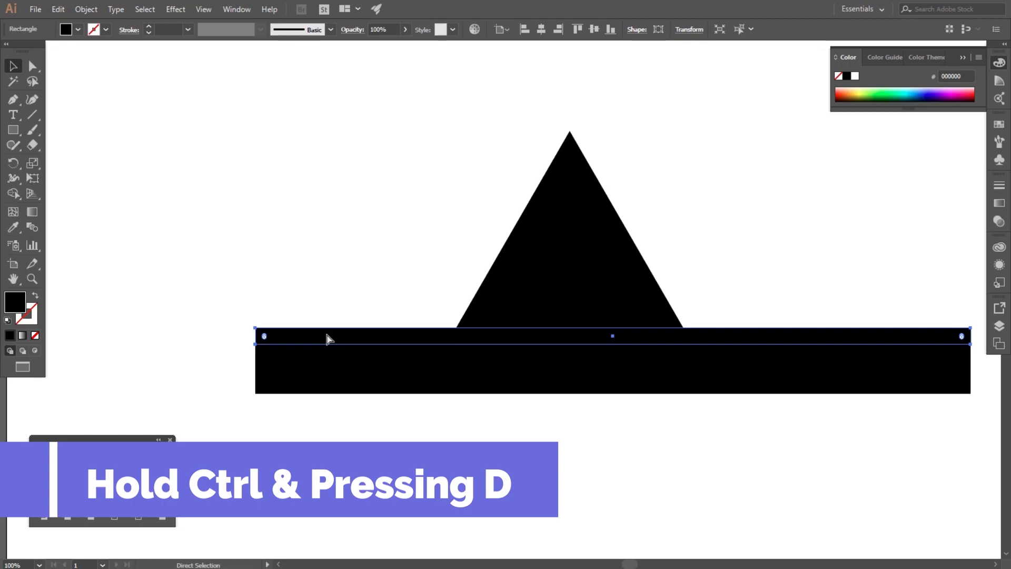
key("ctrl+d")
key("ctrl+d")
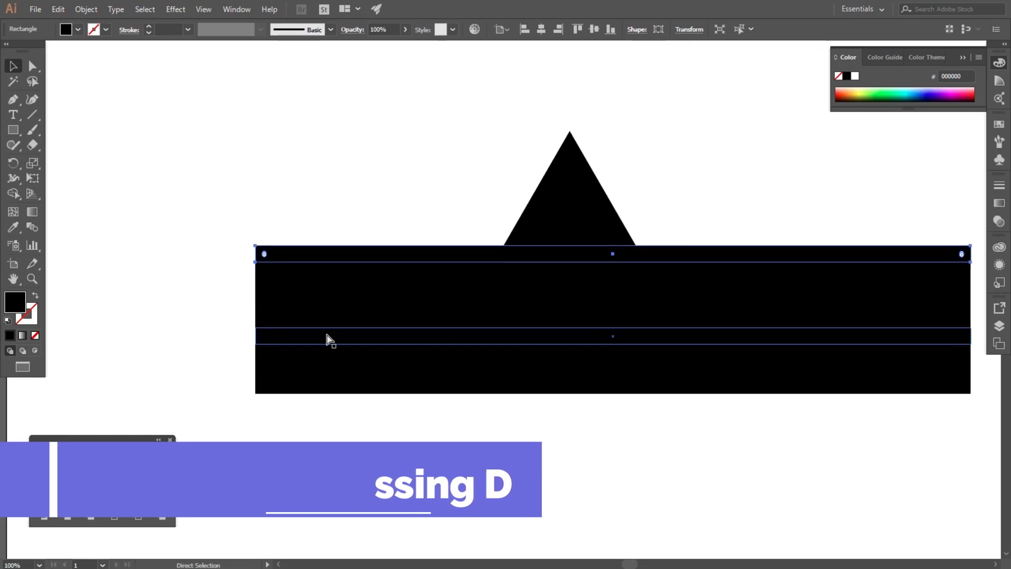
key("ctrl+d")
key("ctrl+d")
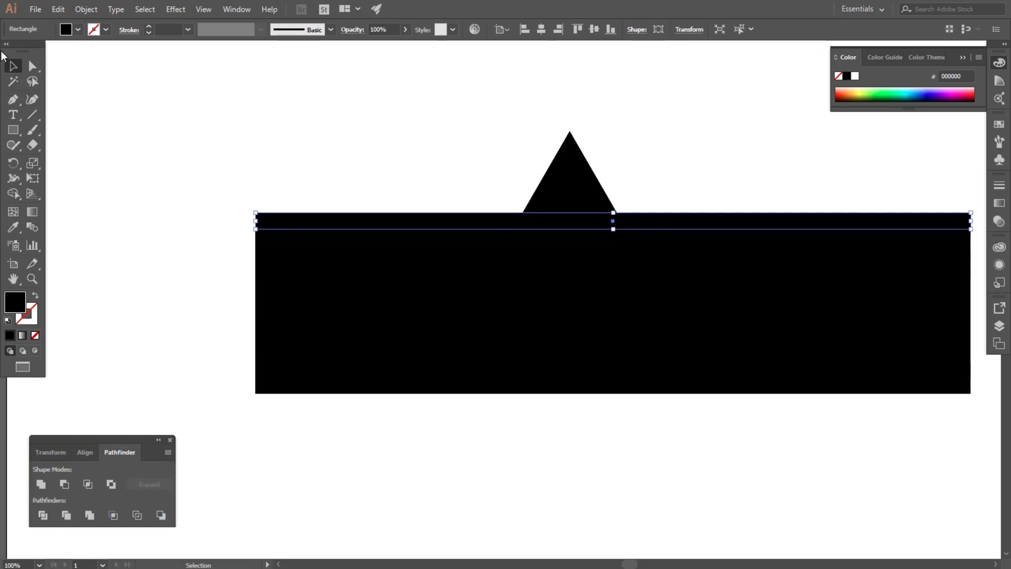
Select all 11 stacked bars and group them.
left_click_drag(162, 170, 299, 431)
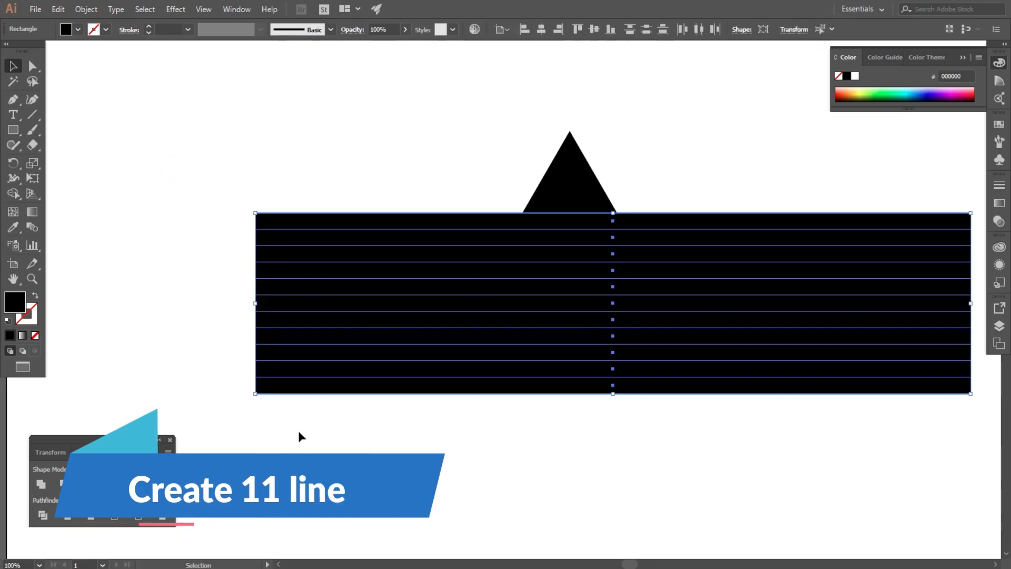
right_click(282, 300)
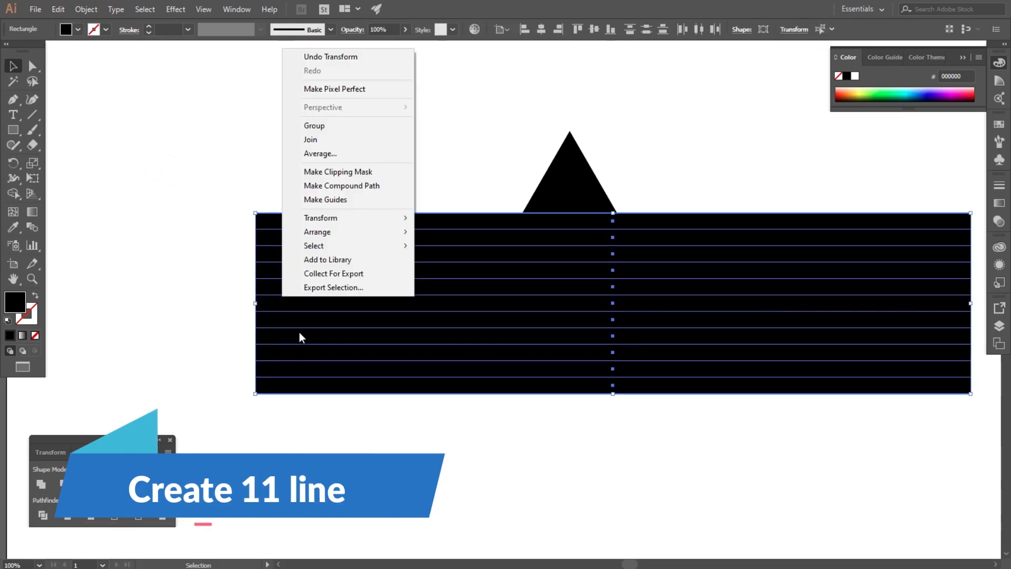
left_click(317, 126)
left_click(382, 160)
left_click(480, 232)
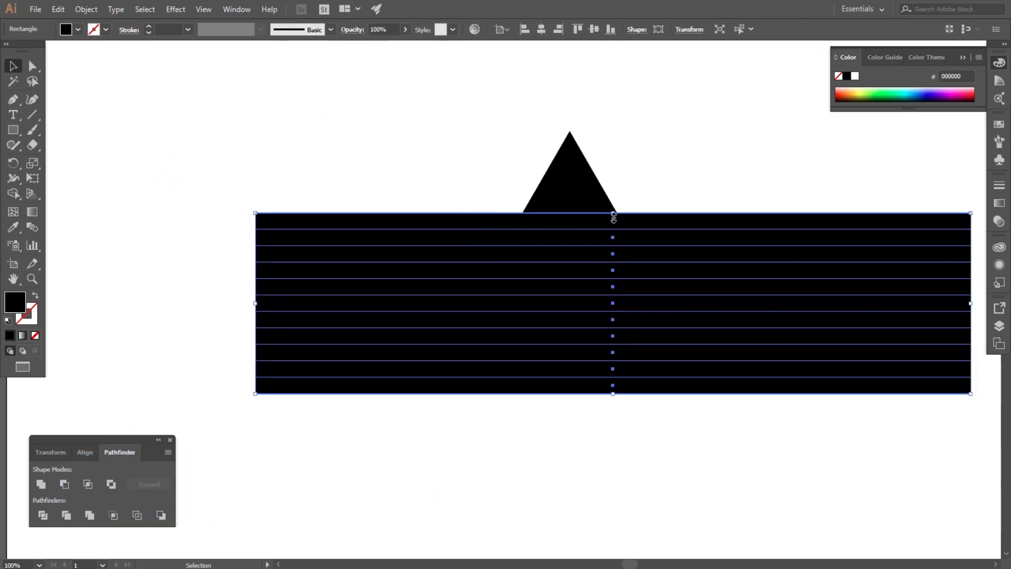
Stretch the bar group up to the triangle's apex and align it with the triangle on their horizontal centres.
left_click_drag(615, 215, 589, 131)
key("ctrl+minus")
key("ctrl+minus")
left_click_drag(402, 161, 640, 380)
left_click(85, 453)
left_click(61, 484)
scroll(521, 217, "up", 1)
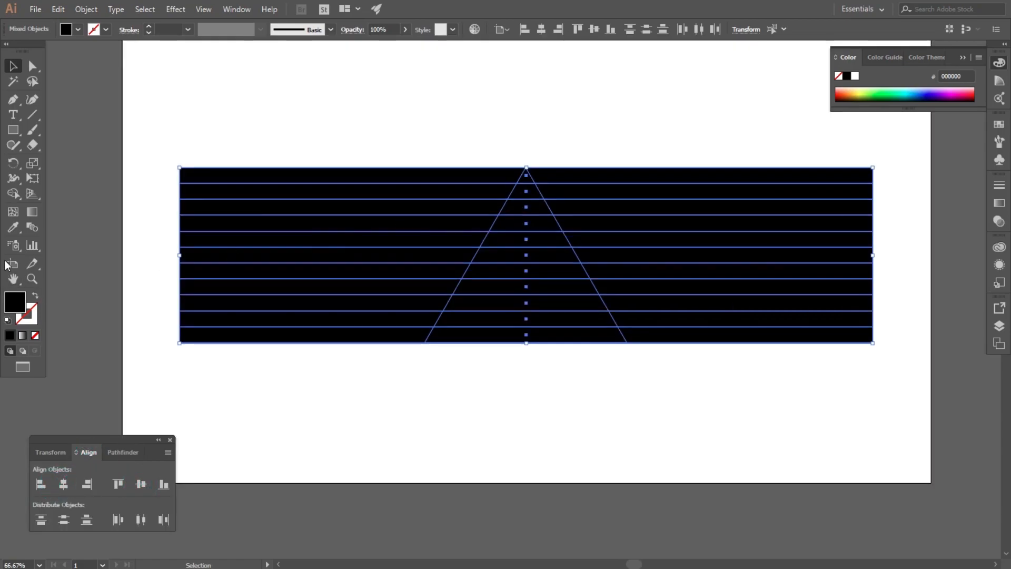
Remove the parts of the bars outside both sides of the triangle with the Shape Builder tool.
left_click(13, 195)
left_click_drag(425, 155, 282, 422)
mouse_move(562, 156)
left_mouse_down()
mouse_move(700, 429)
mouse_move(683, 408)
left_mouse_up()
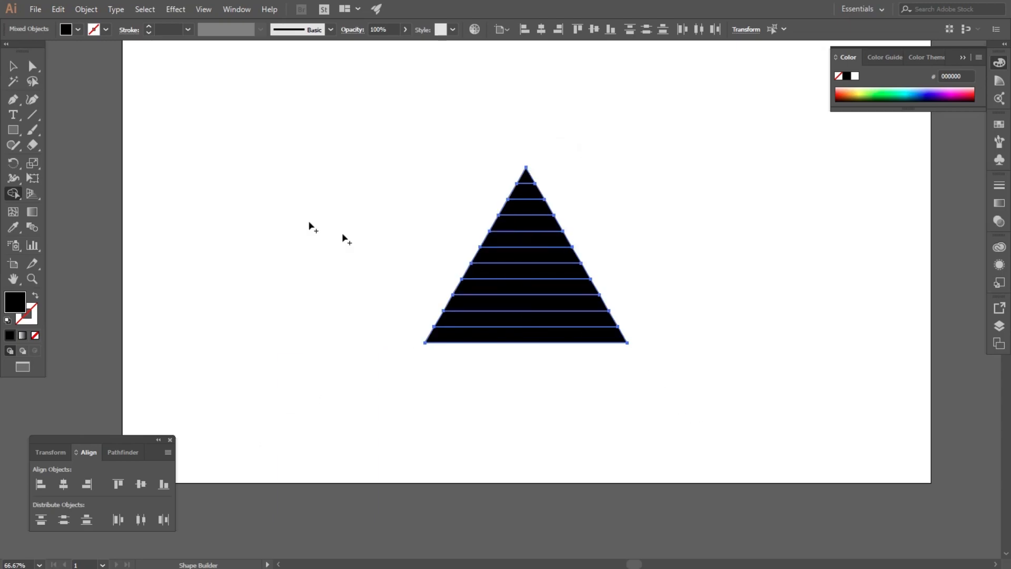
left_click(13, 66)
left_click(388, 124)
Copy the striped triangle group, paste it in front, and move one copy to the right of the other.
left_click(548, 259)
left_click(545, 254)
left_click(680, 232)
left_click(520, 266)
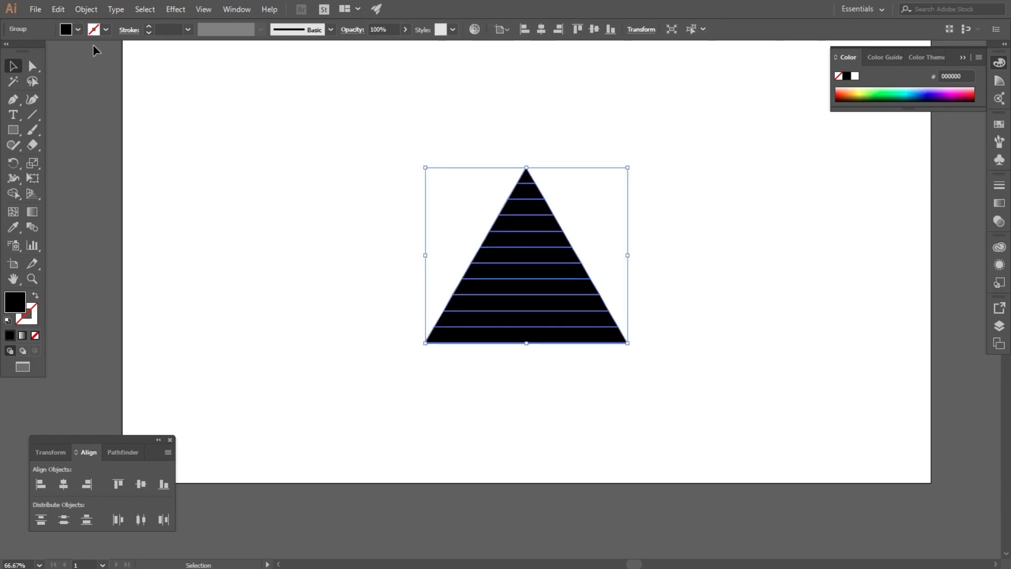
left_click(62, 11)
left_click(68, 70)
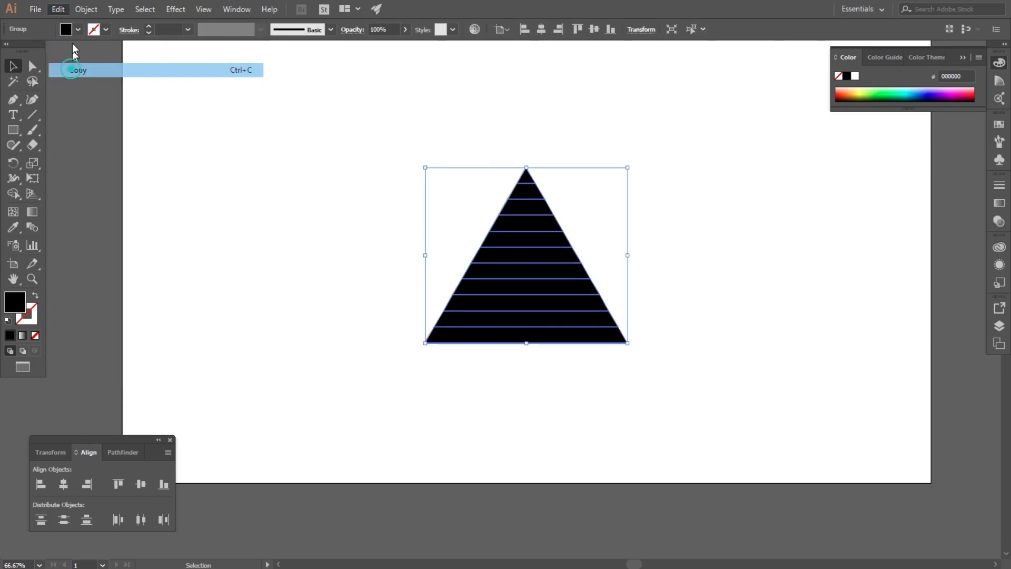
left_click(59, 9)
left_click(79, 97)
left_click_drag(527, 258, 779, 266)
Make a copy of the right-hand striped triangle rotated by 120°.
left_click(640, 291)
key("shift+ctrl+F9")
left_click(799, 277)
left_click(547, 274)
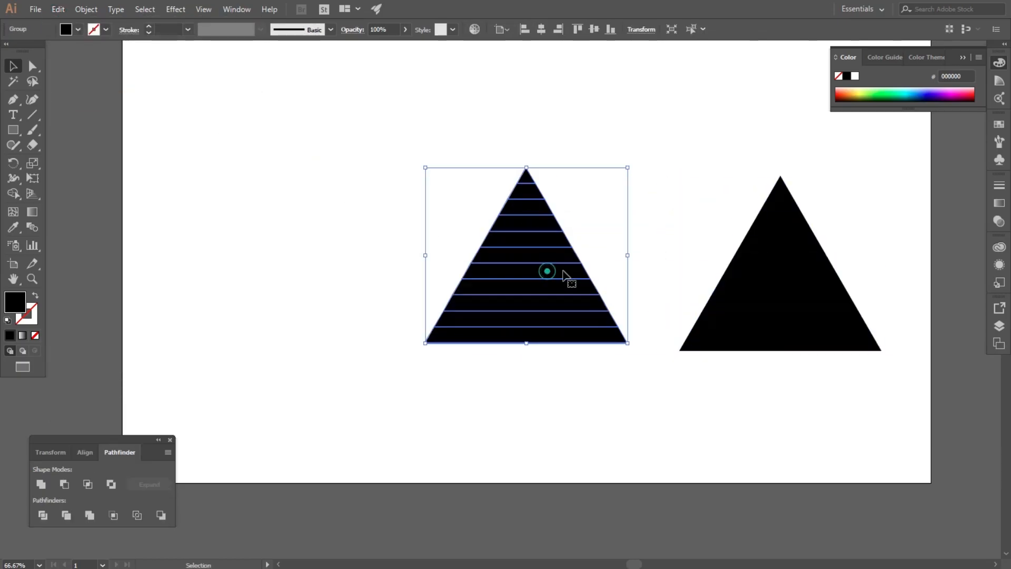
left_click(757, 278)
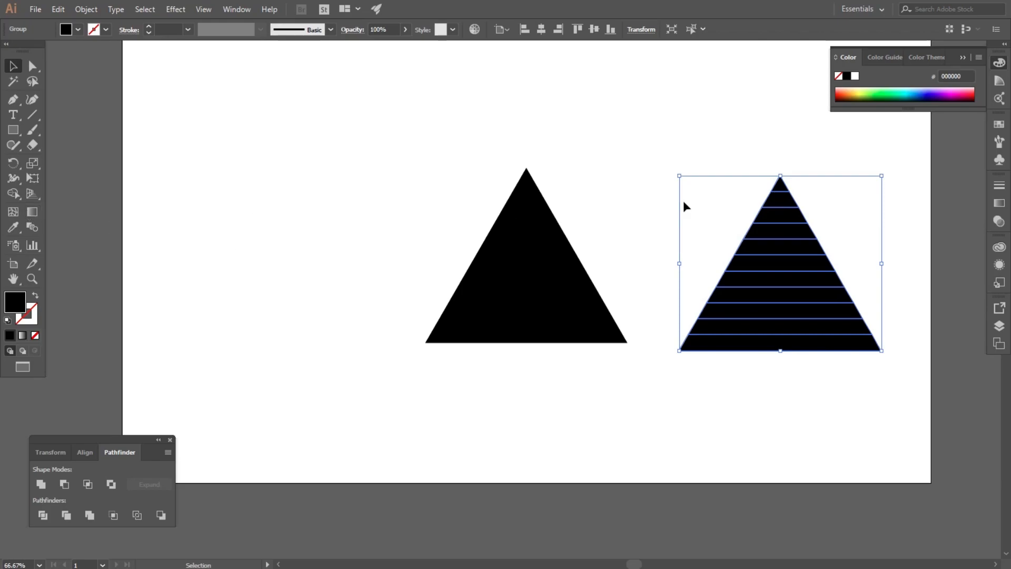
right_click(748, 257)
mouse_move(792, 368)
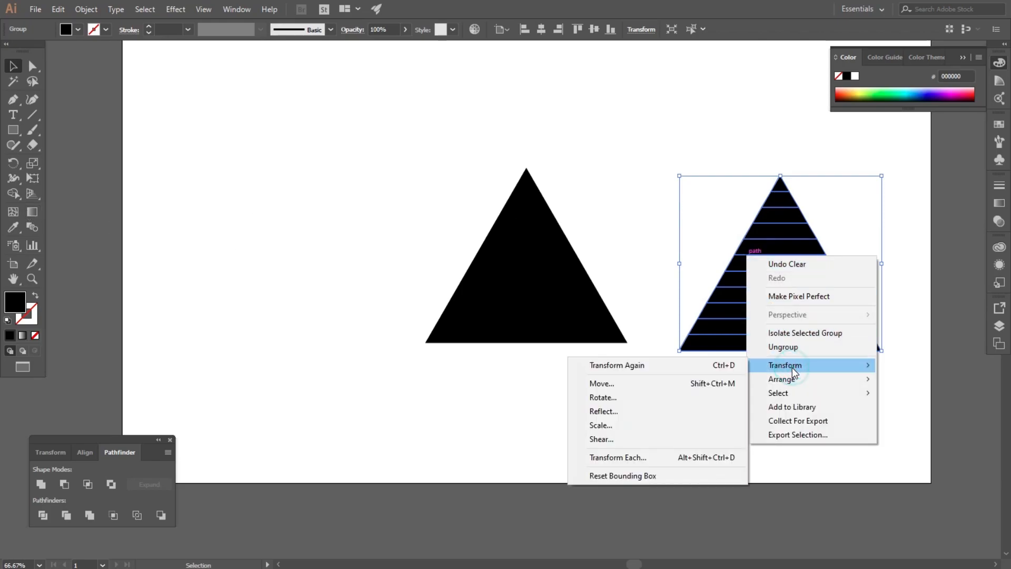
left_click(614, 402)
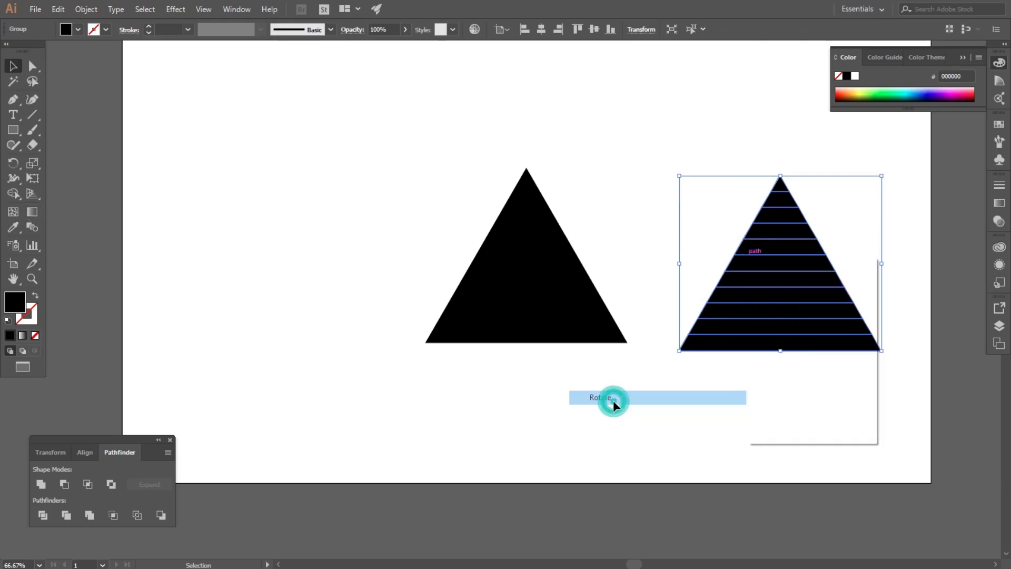
left_click_drag(822, 235, 356, 153)
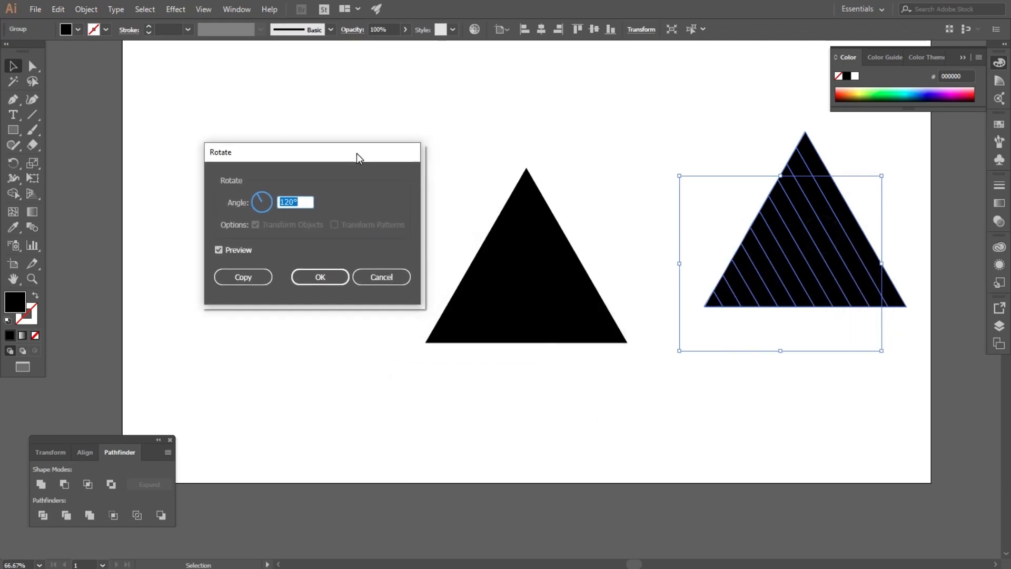
left_click(244, 278)
Move the rotated copy exactly over the left-hand striped triangle so their outlines coincide.
left_click(316, 206)
left_click_drag(825, 262, 548, 311)
left_click_drag(358, 174, 621, 349)
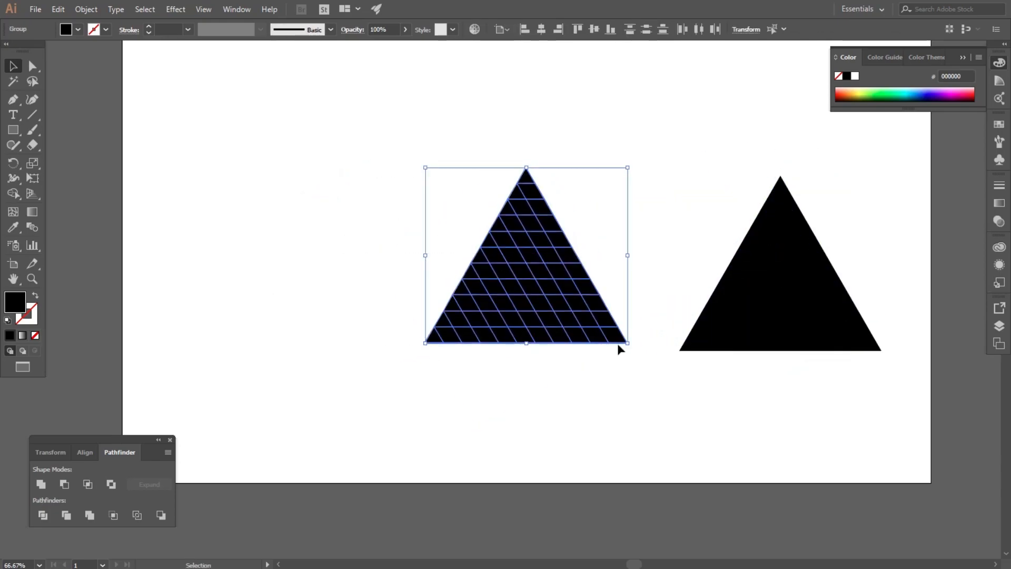
left_click(623, 418)
Reflect a copy of the rotated stripes and fit it over the left-hand triangle to complete a triangular grid.
left_click(543, 304)
right_click(543, 305)
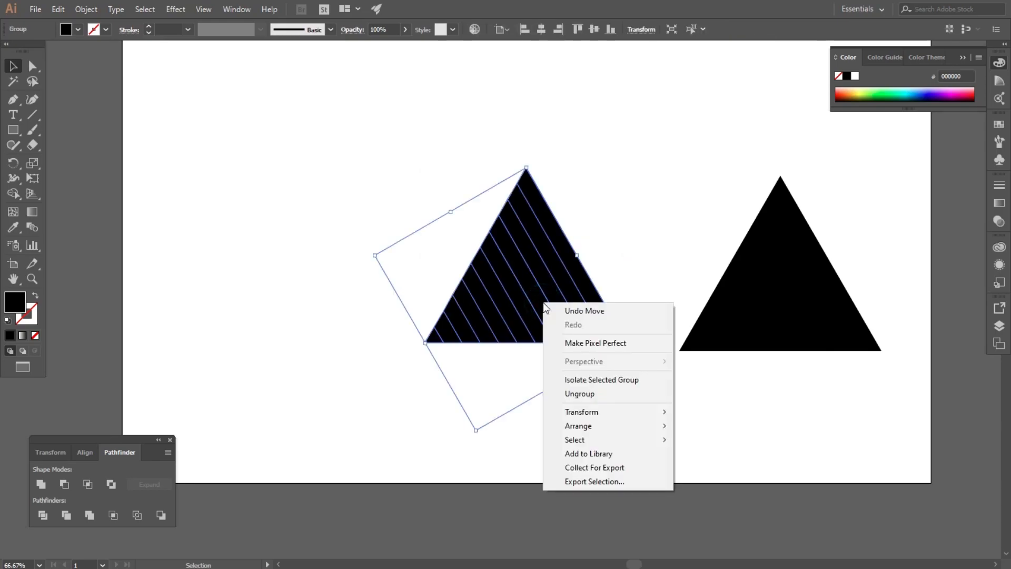
mouse_move(575, 416)
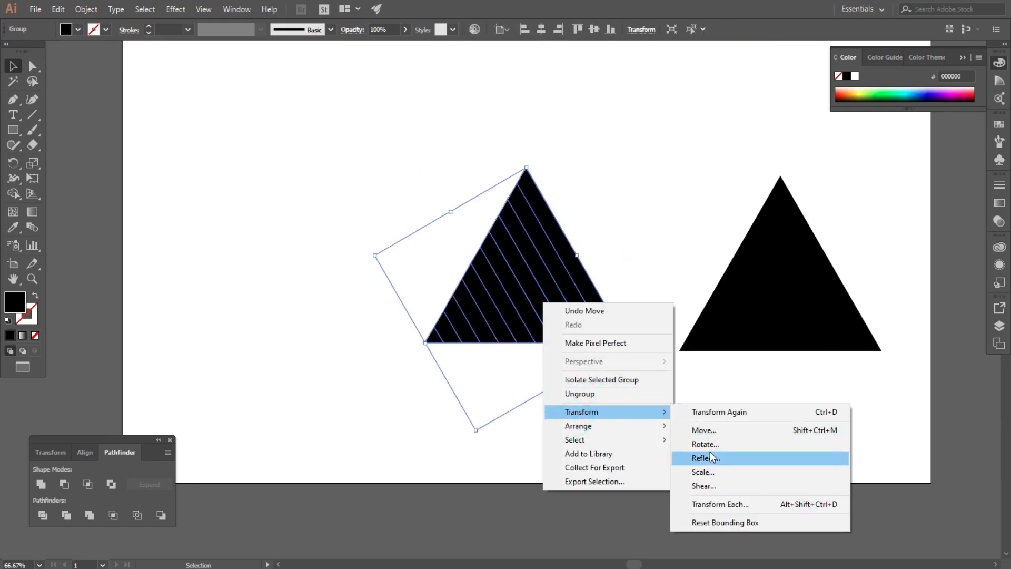
left_click(709, 454)
left_click(745, 368)
left_click_drag(423, 198, 354, 132)
left_click_drag(531, 283, 662, 386)
key("ctrl+equal")
key("ctrl+equal")
key("ctrl+equal")
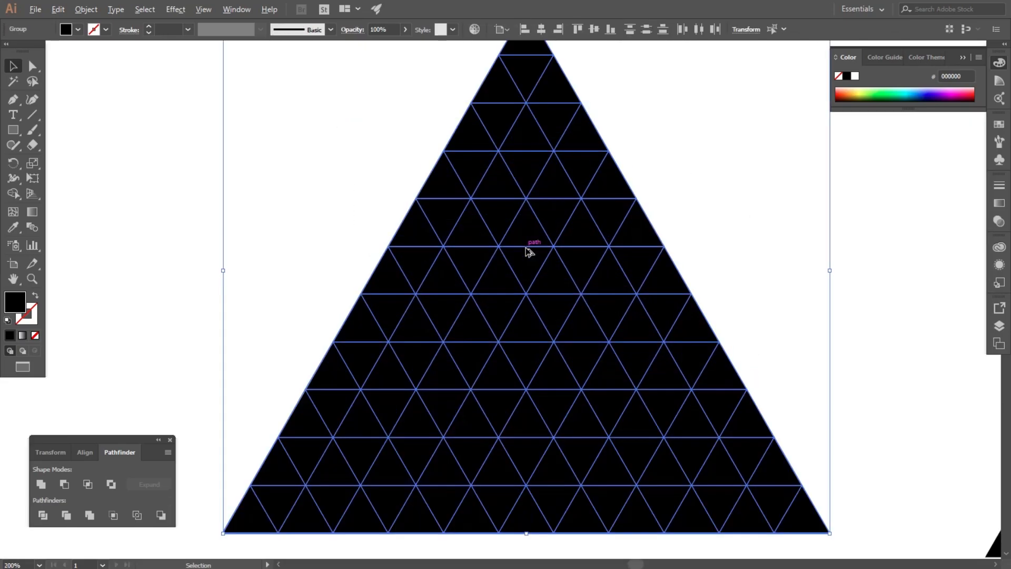
Delete the spare striped triangle to the right of the triangular grid.
key("ctrl+minus")
key("ctrl+minus")
left_click(689, 199)
left_click(914, 410)
key("Delete")
Enlarge the whole triangular grid proportionally from its centre and shift it slightly upward on the artboard.
left_click_drag(260, 97, 756, 486)
scroll(441, 266, "down", 1)
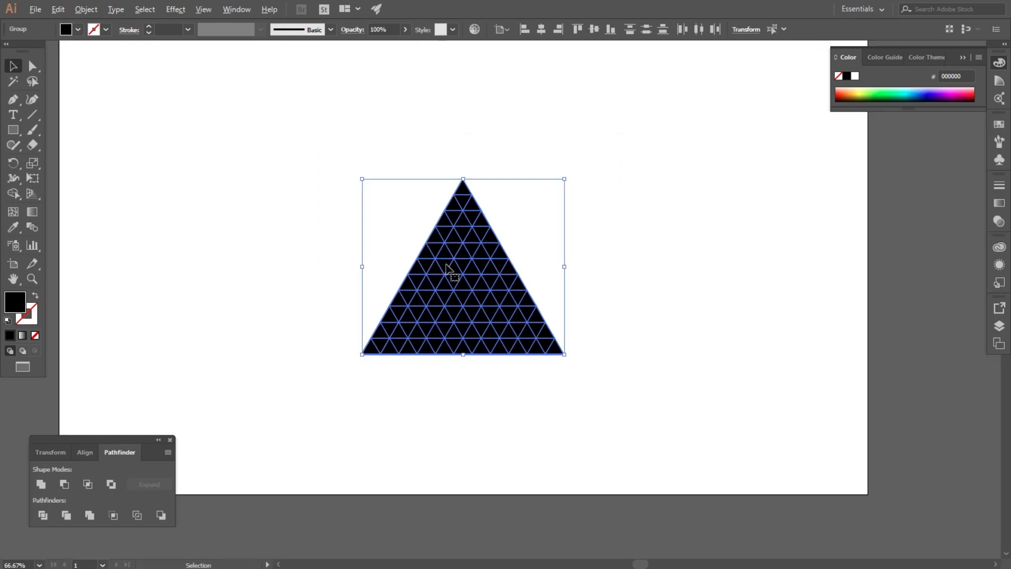
left_click_drag(565, 267, 603, 285)
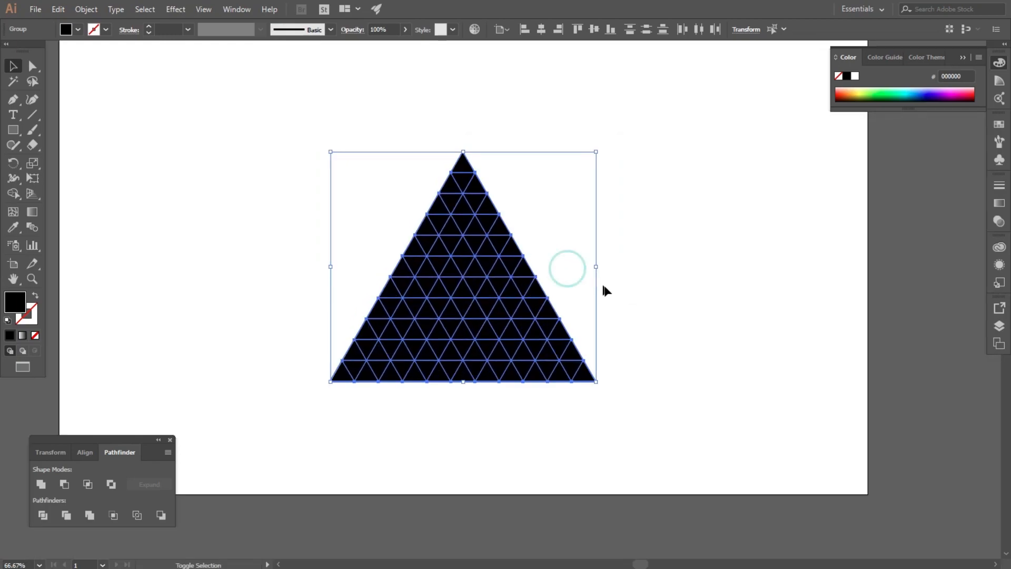
scroll(505, 332, "down", 1)
left_click_drag(501, 332, 497, 323)
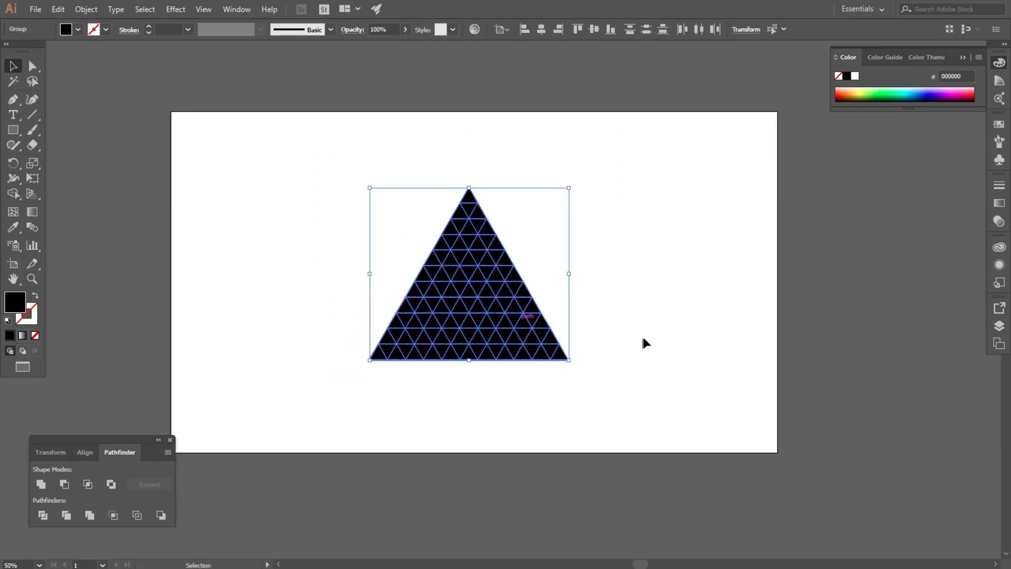
Remove two parallel diagonal strips from the triangular grid with the Shape Builder tool, leaving a short bridge across the right-hand strip.
left_click(683, 311)
left_click_drag(329, 162, 592, 402)
left_click_drag(126, 225, 258, 228)
scroll(617, 299, "up", 1)
scroll(571, 303, "down", 1)
left_click_drag(426, 142, 770, 438)
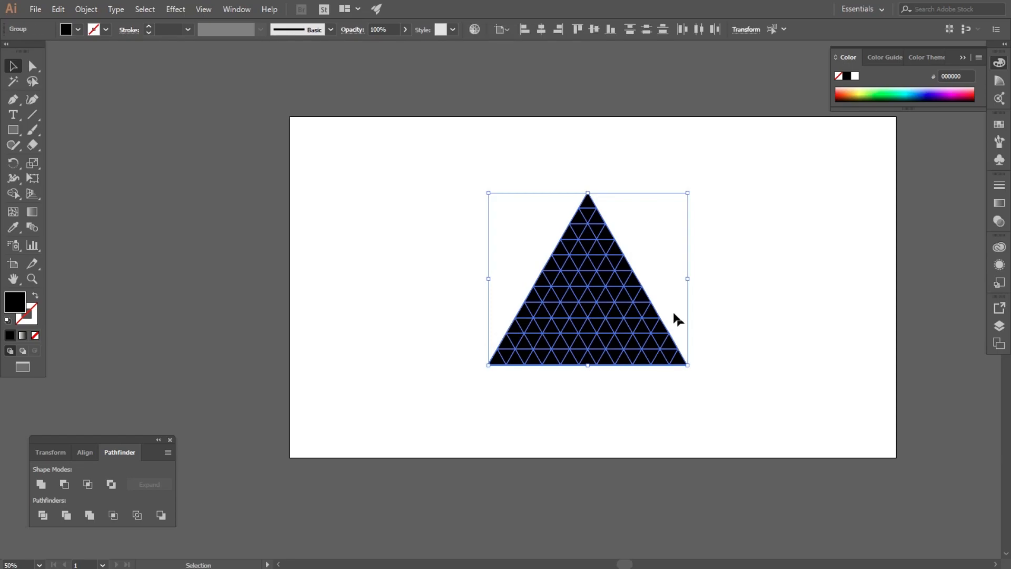
scroll(676, 316, "up", 1)
left_click(13, 194)
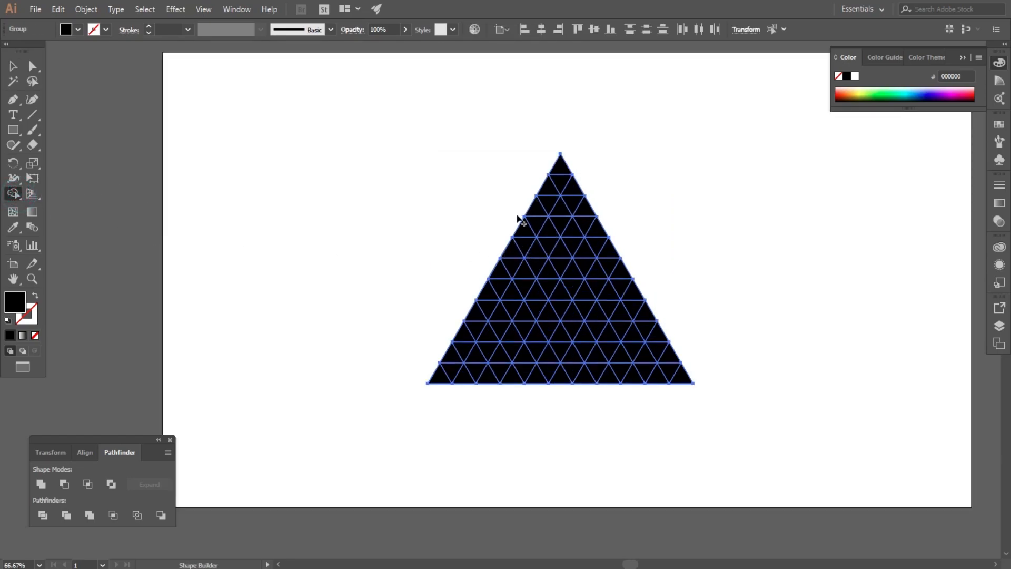
left_click_drag(517, 215, 585, 349)
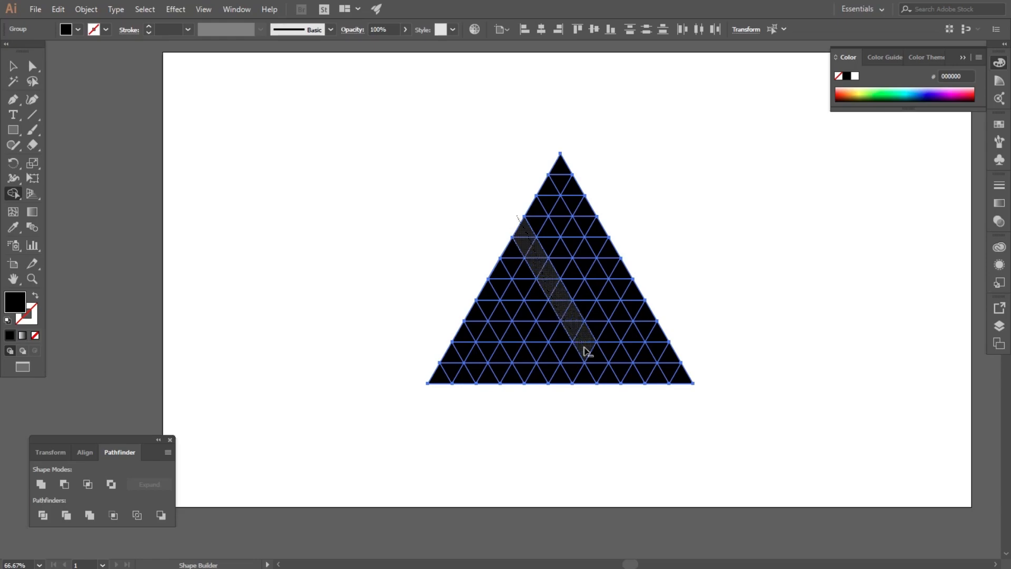
left_click_drag(624, 405, 624, 406)
left_click_drag(543, 182, 669, 406)
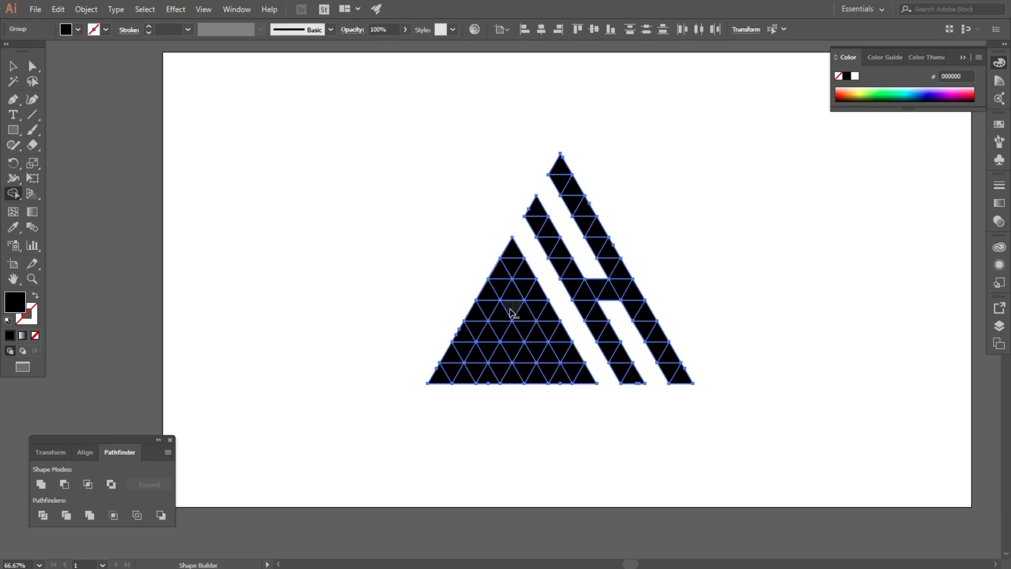
Carve a G shape out of the left-hand triangle by removing its inner grid cells with the Shape Builder tool.
scroll(510, 310, "up", 1)
mouse_move(512, 286)
left_mouse_down()
mouse_move(463, 376)
mouse_move(568, 385)
left_mouse_up()
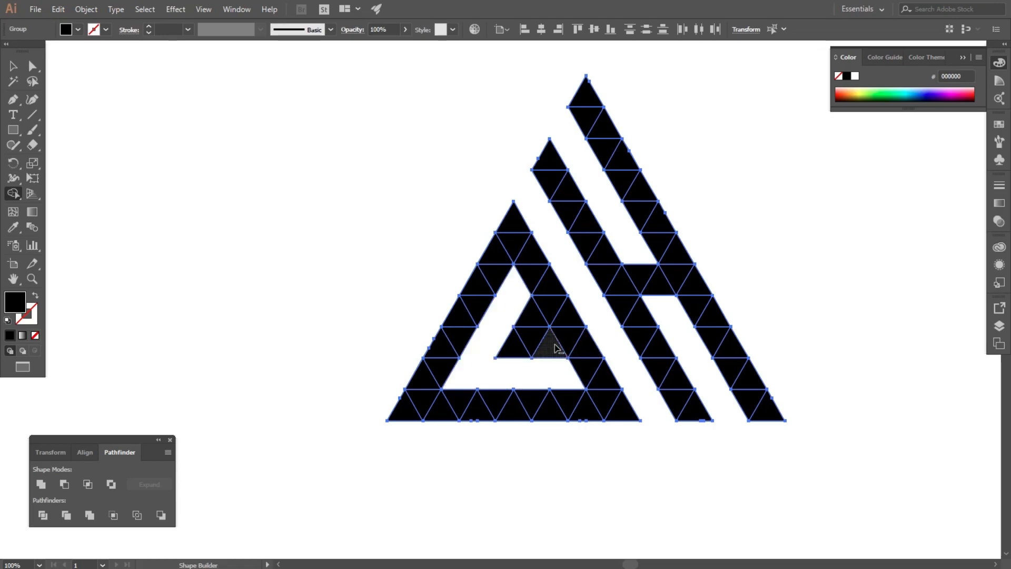
mouse_move(548, 338)
left_mouse_down()
mouse_move(508, 316)
mouse_move(537, 308)
mouse_move(590, 321)
left_mouse_up()
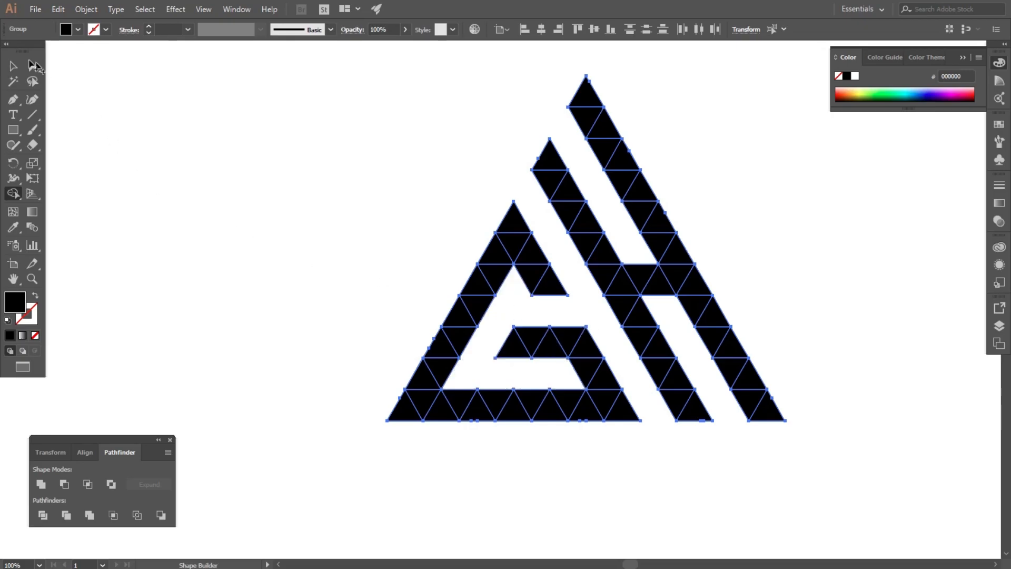
Select all the remaining grid pieces and unite them into solid G and H letter shapes.
left_click(9, 64)
left_click(228, 214)
key("ctrl+minus")
left_click_drag(242, 111, 750, 444)
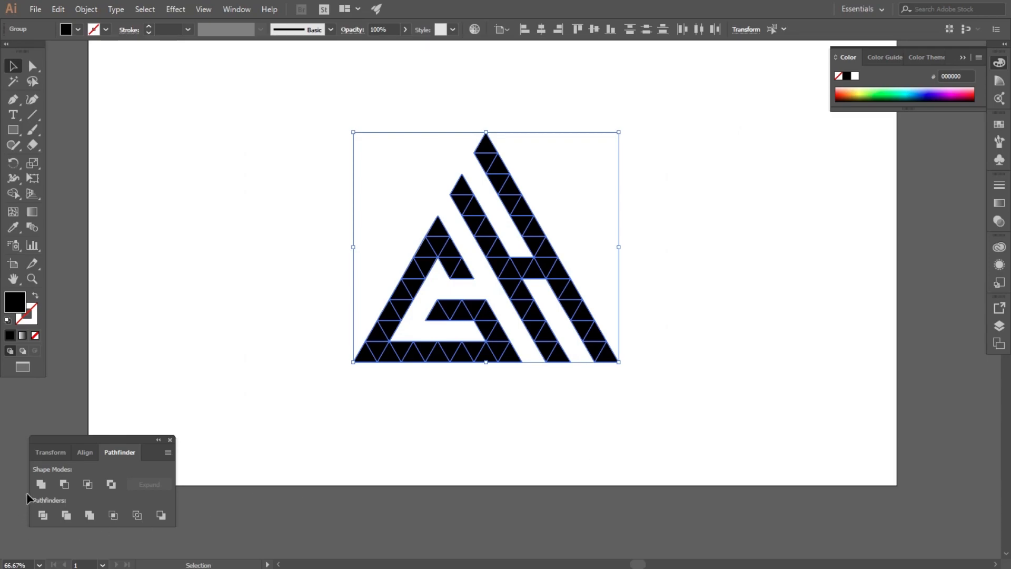
left_click(47, 483)
left_click(225, 223)
key("ctrl+minus")
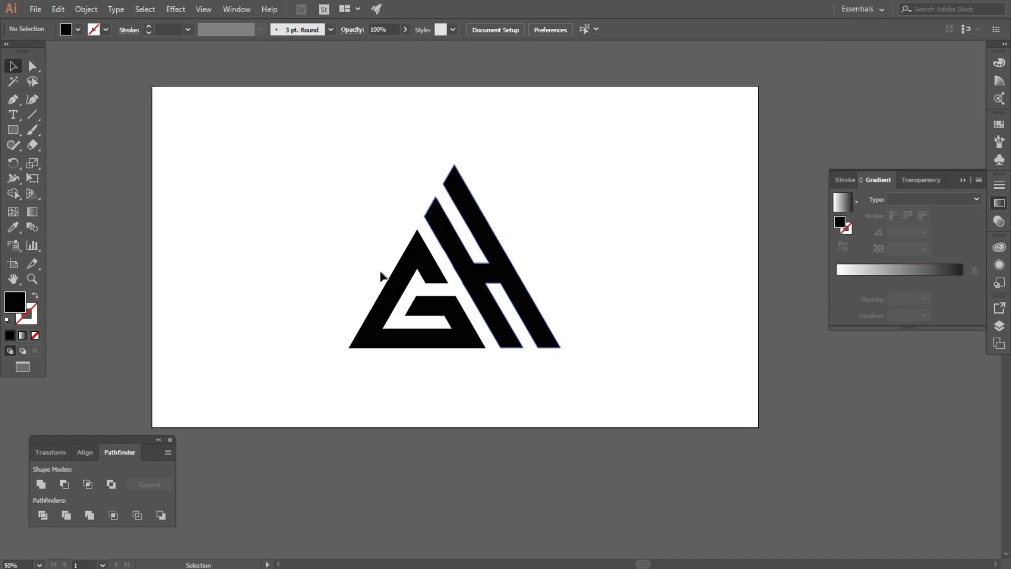
Change the display to Normal Screen Mode, then switch to Photoshop and open the Replace Your Logo Here smart object.
scroll(384, 276, "down", 1)
left_click(15, 366)
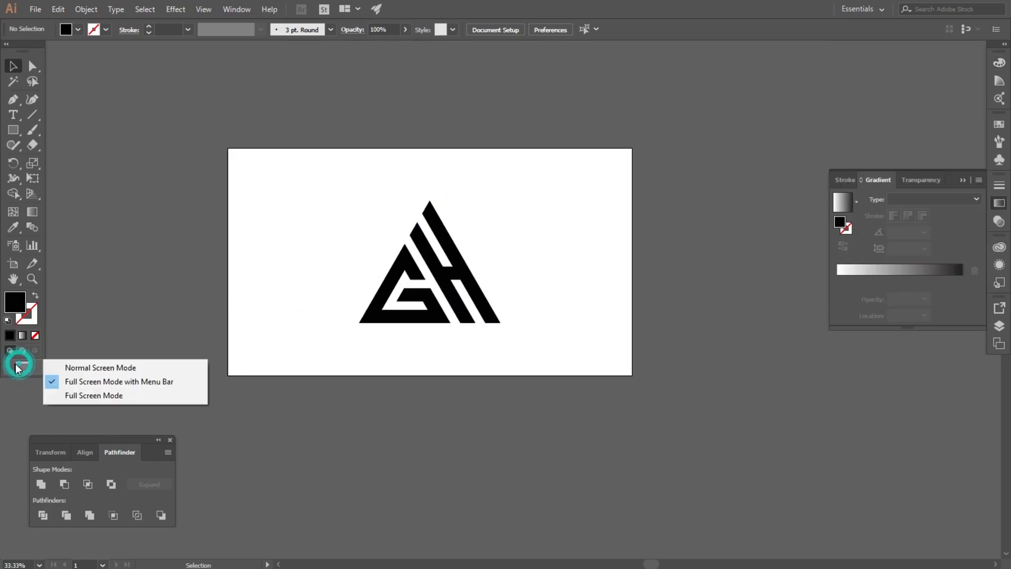
left_click(67, 369)
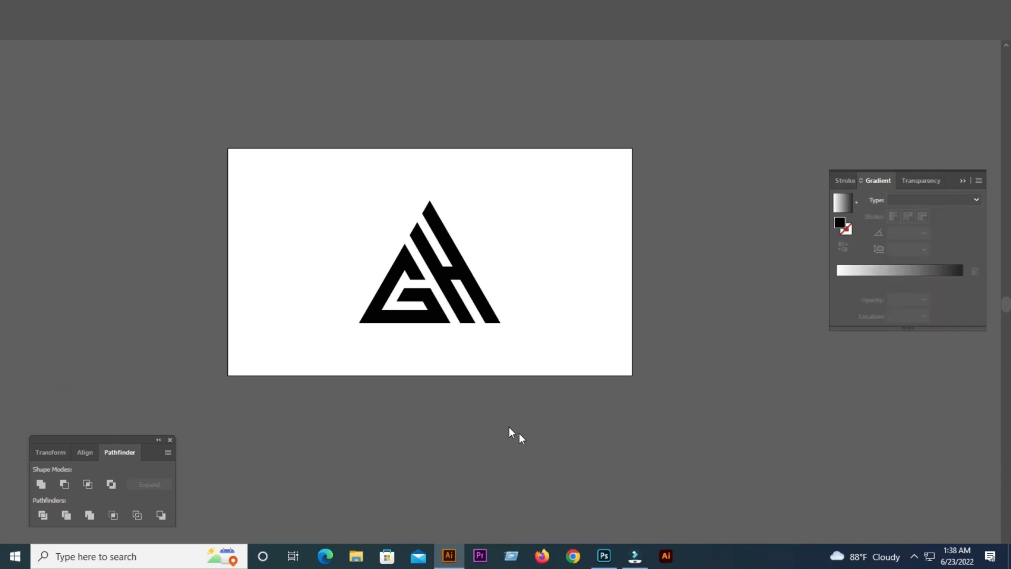
left_click(603, 564)
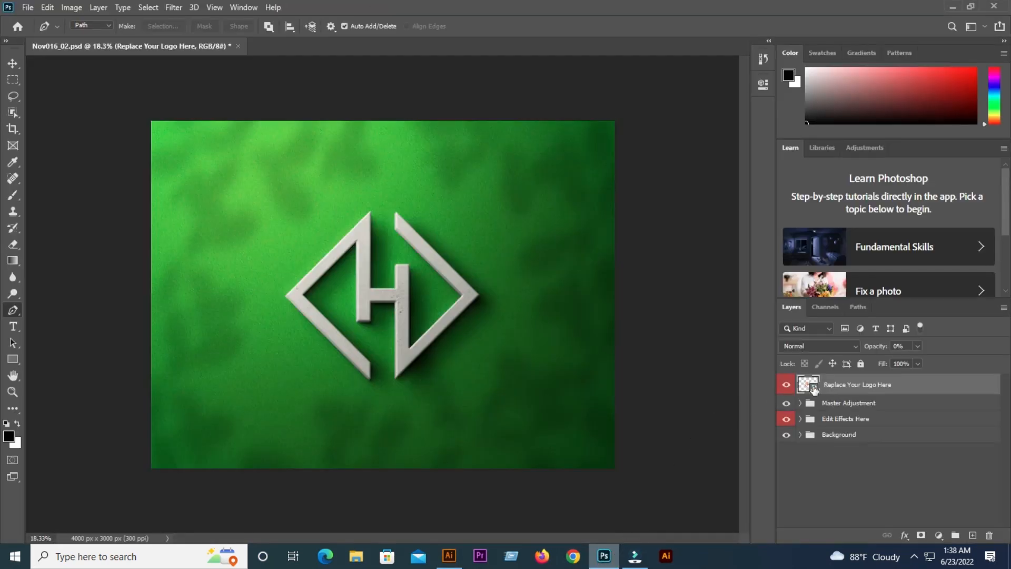
double_click(814, 389)
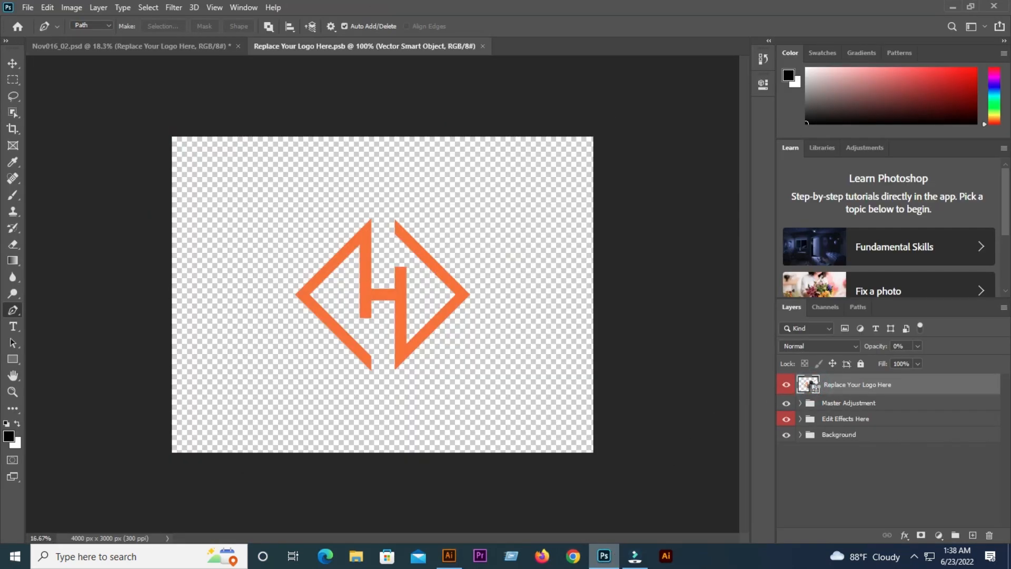
Bring the GH logo from Illustrator into the open smart object in Photoshop, scaled to 82.02% and centred on the canvas.
left_click(455, 554)
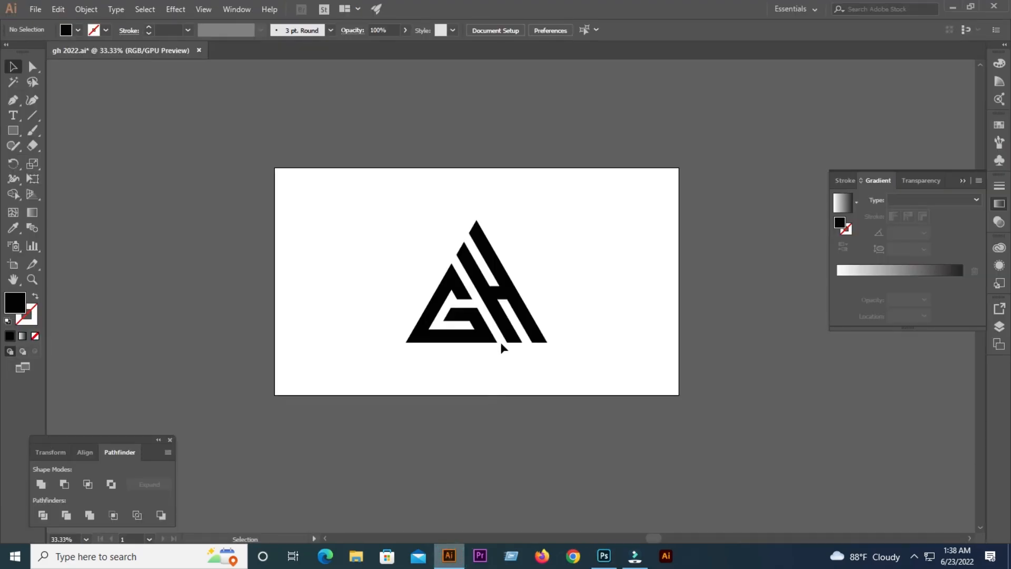
left_click_drag(505, 342, 398, 297)
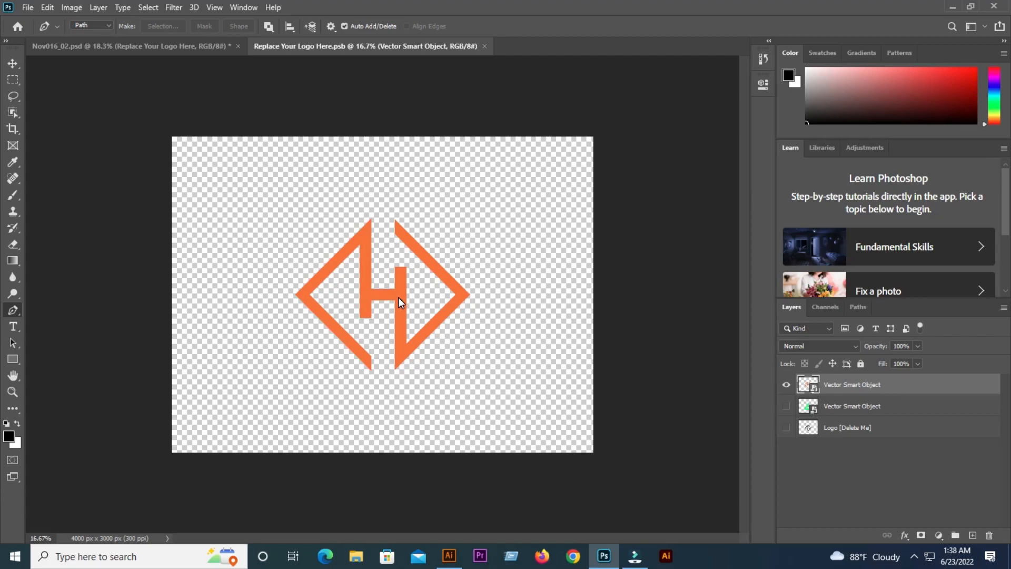
left_click_drag(399, 297, 399, 297)
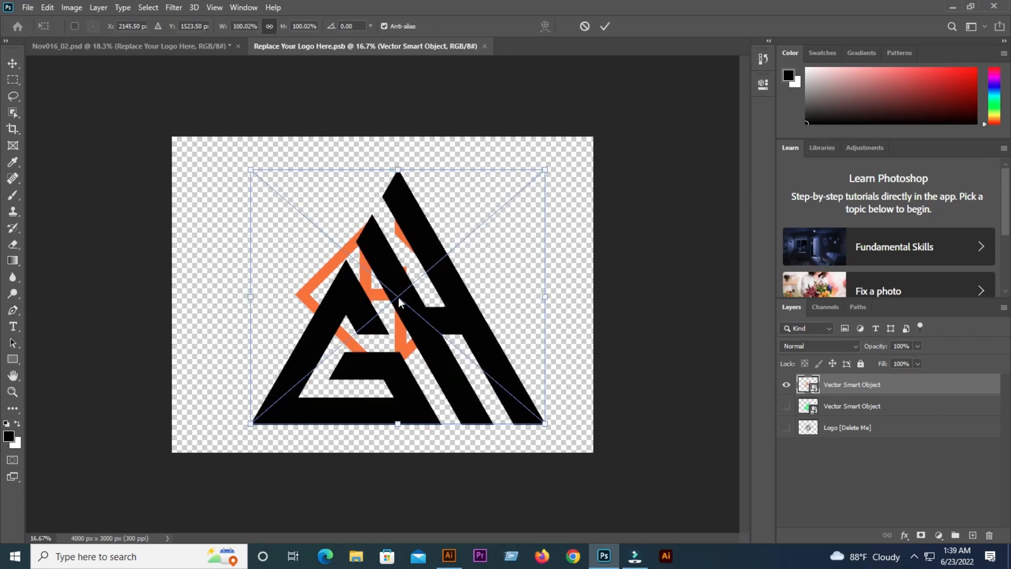
mouse_move(463, 310)
left_mouse_down()
mouse_move(452, 262)
mouse_move(449, 308)
left_mouse_up()
left_click_drag(521, 295, 437, 311)
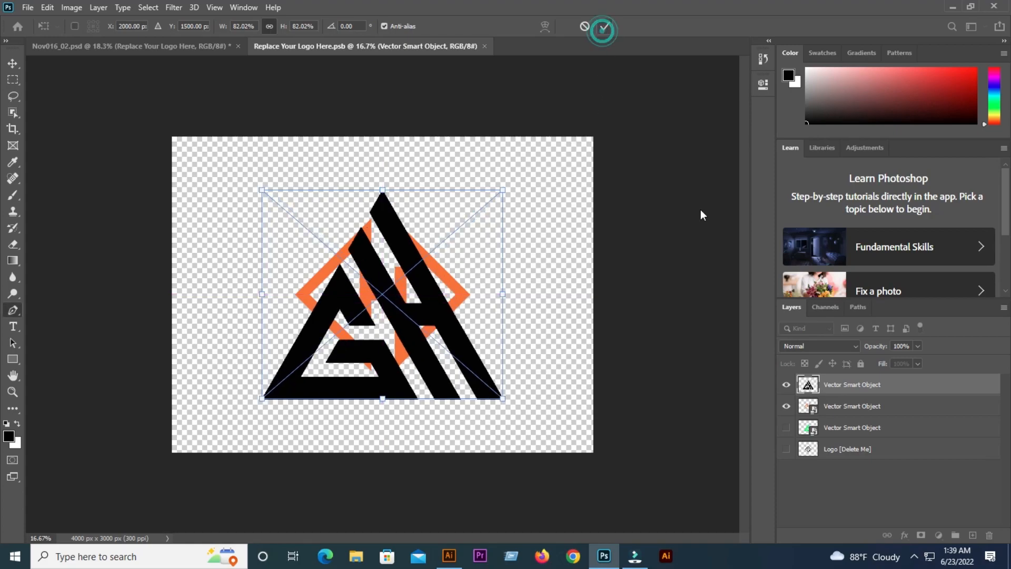
Hide the old orange logo layer and save the smart object to update the Nov016_02.psd mockup.
left_click(785, 407)
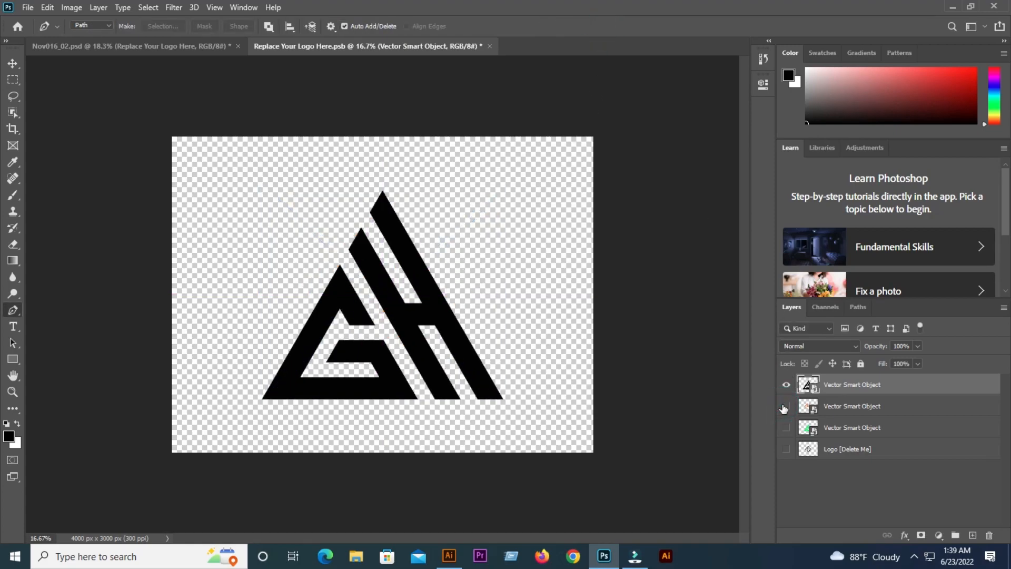
key("ctrl+s")
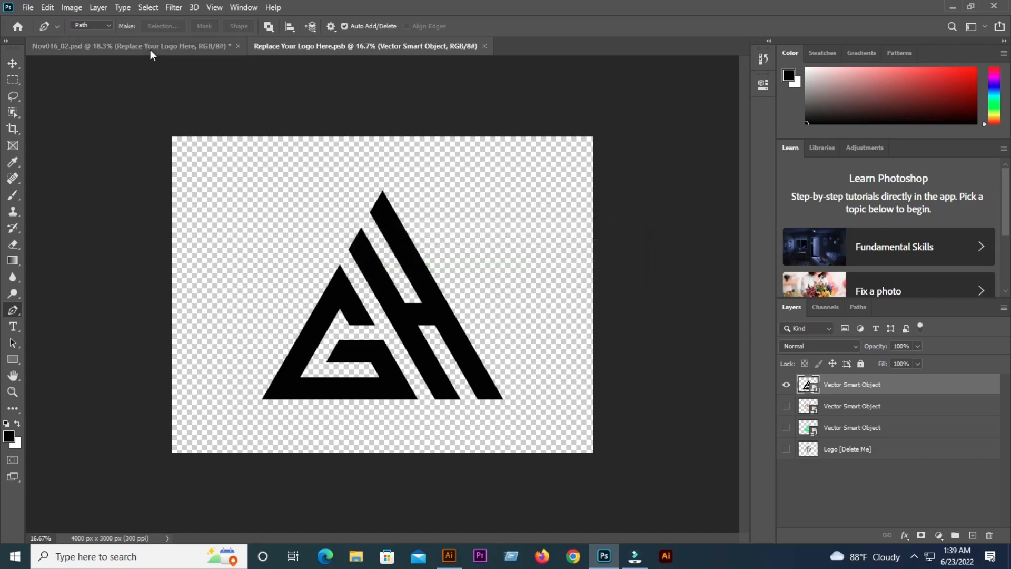
left_click(150, 50)
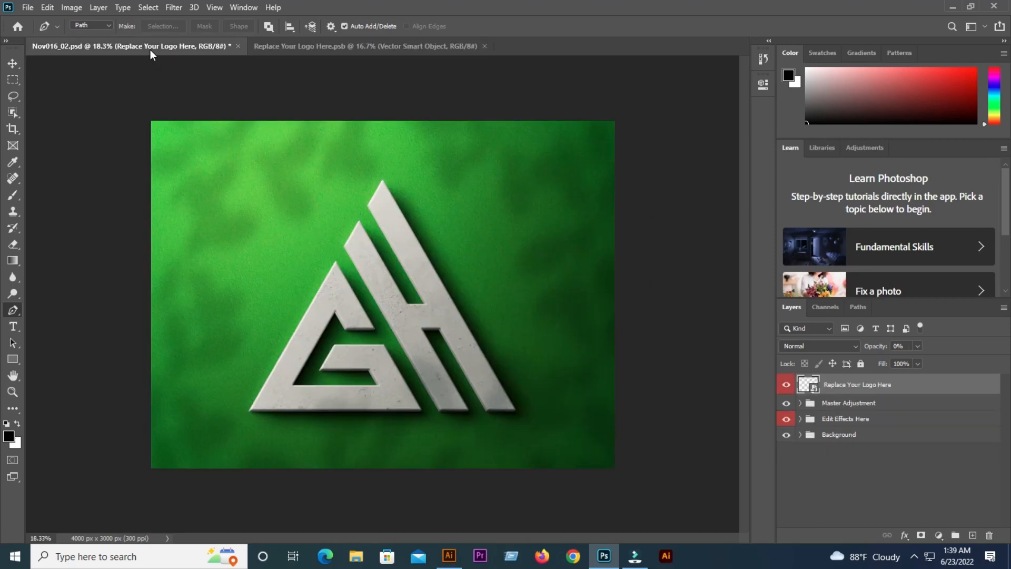
scroll(340, 293, "up", 2)
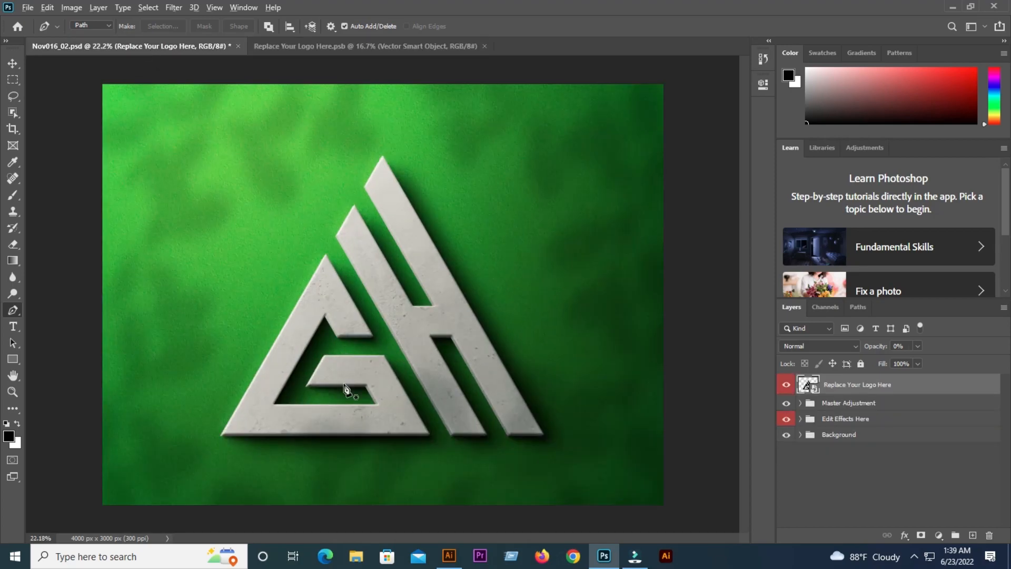